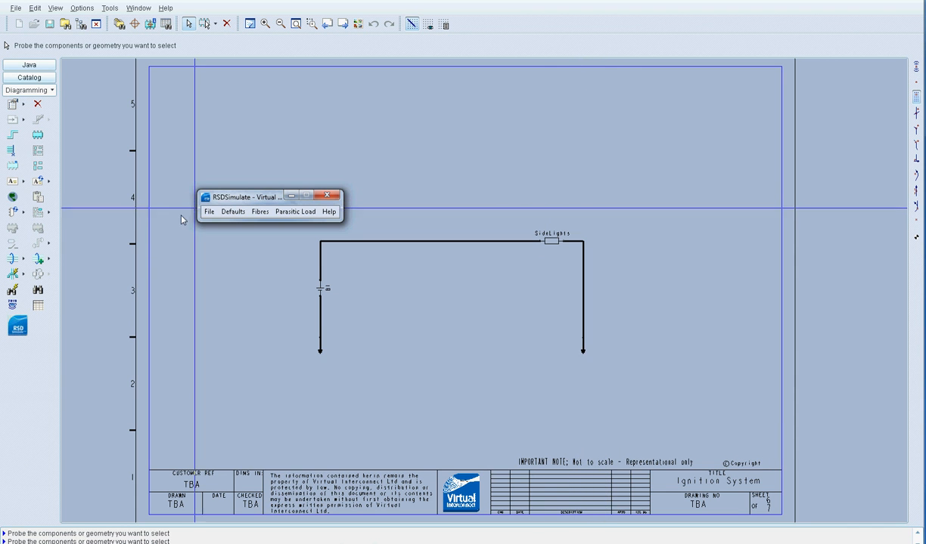
Step: Expand the RSDSimulate window, move it clear of the circuit and show its fault settings
left_click(209, 212)
left_click(215, 229)
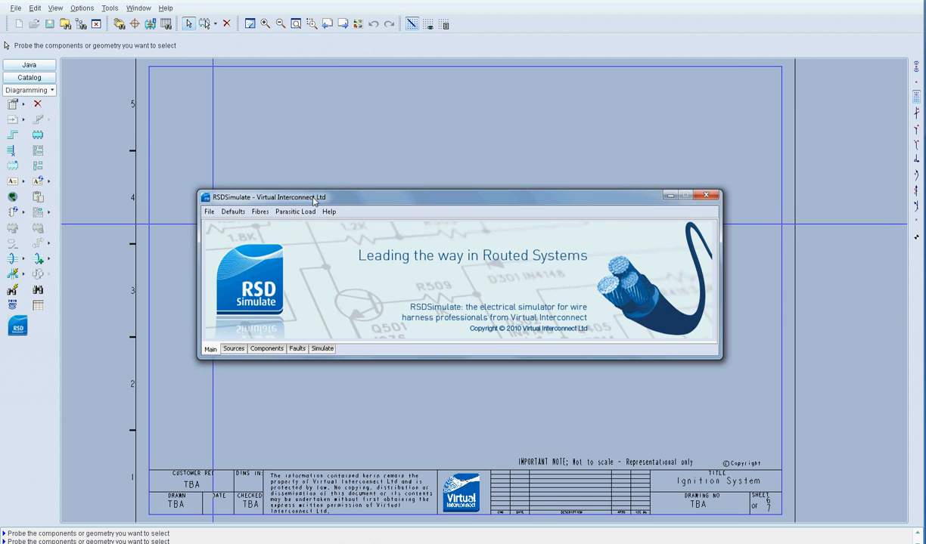
left_click_drag(298, 196, 317, 67)
left_click(314, 220)
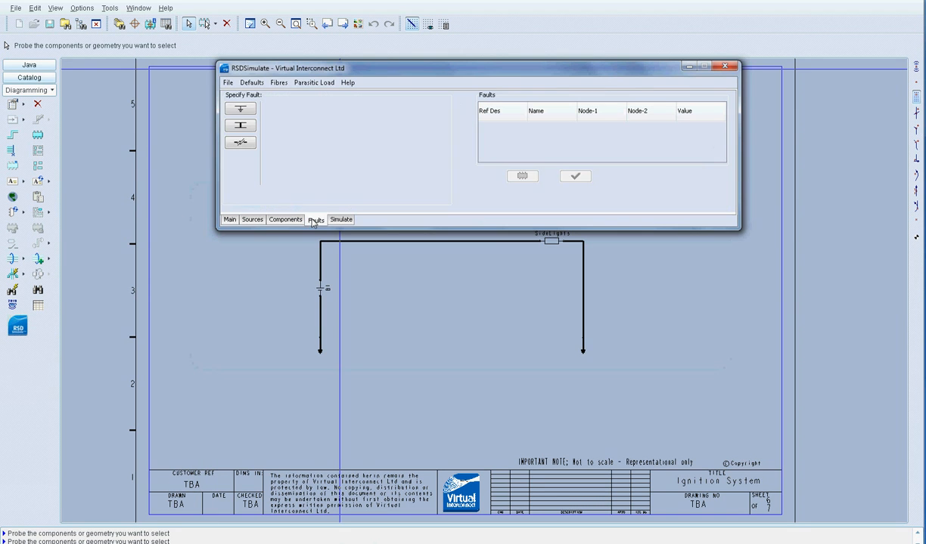
Step: Place a ShortToGnd fault block from the catalog on the wire between battery B1 and SideLights, and end placement
left_click(241, 108)
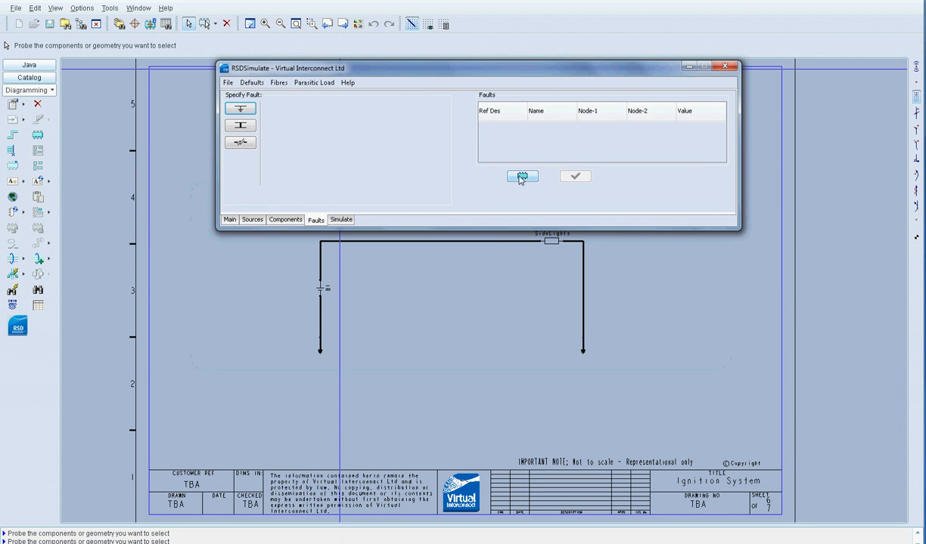
left_click(521, 176)
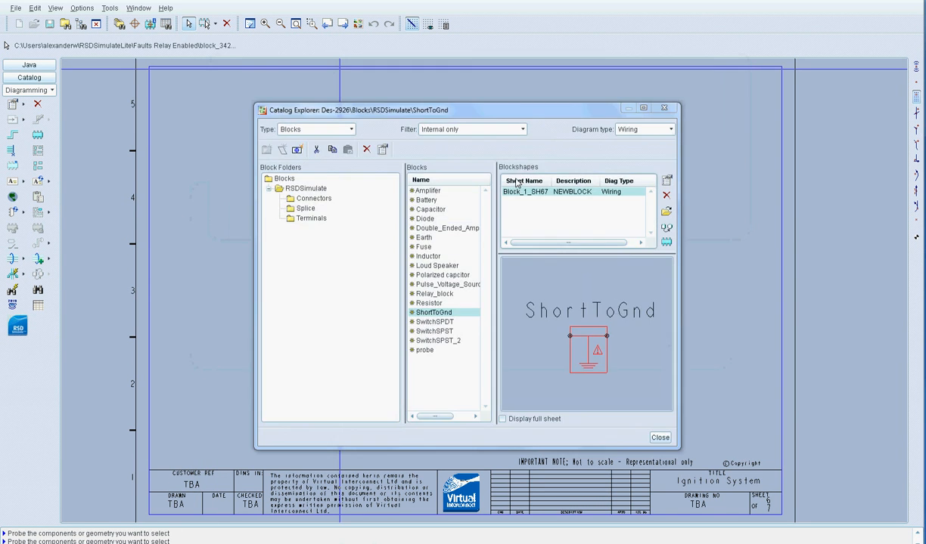
left_click(666, 242)
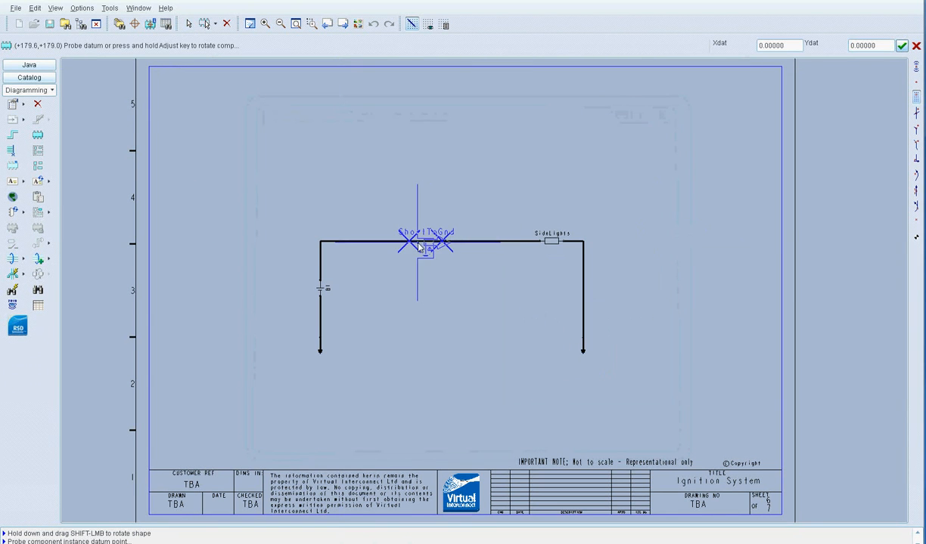
left_click(418, 246)
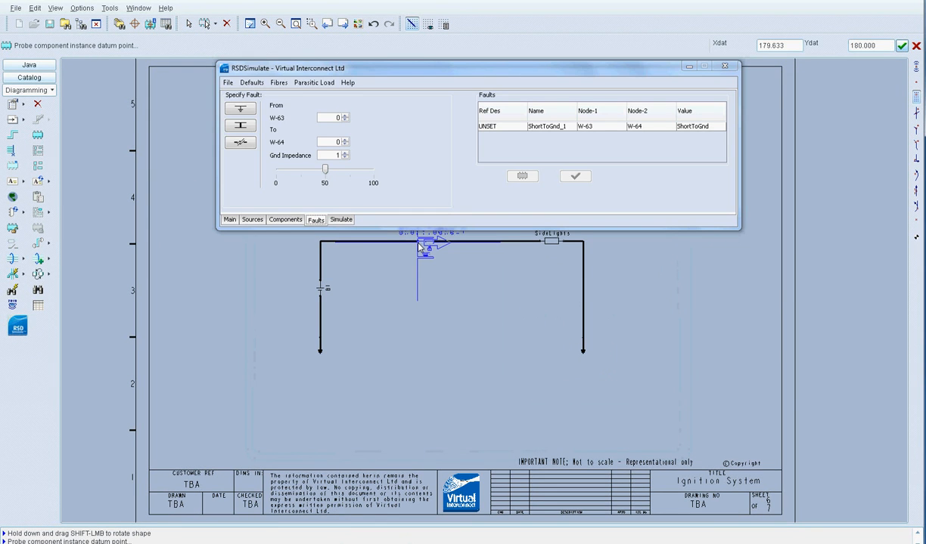
right_click(432, 262)
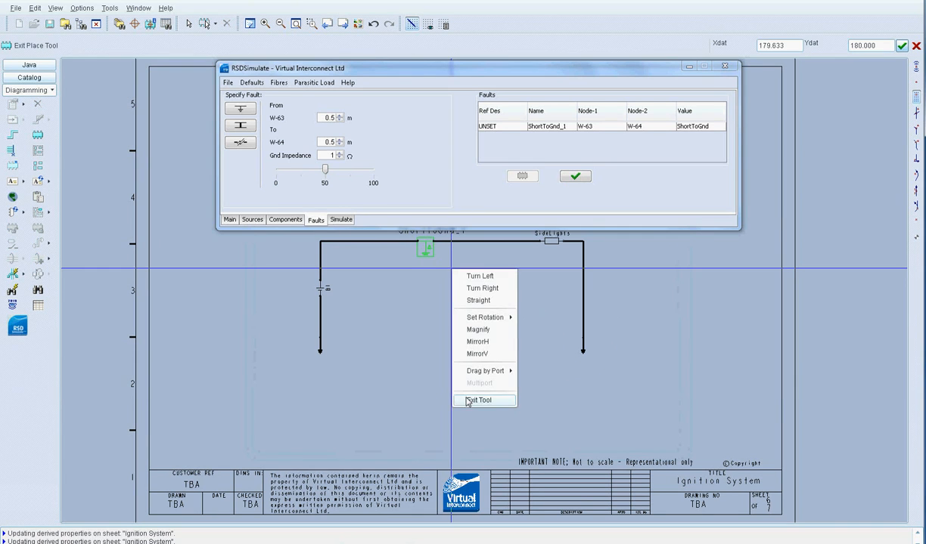
left_click(450, 393)
left_click(647, 442)
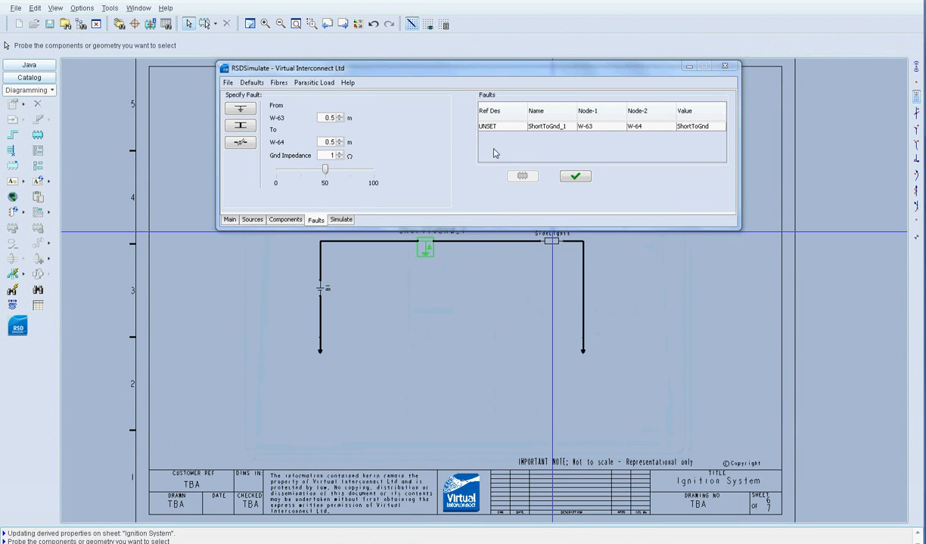
Step: Shift the short's position along the wire to 0.75 m on W-63 and 0.25 m on W-64, and apply it
left_click_drag(483, 73, 490, 49)
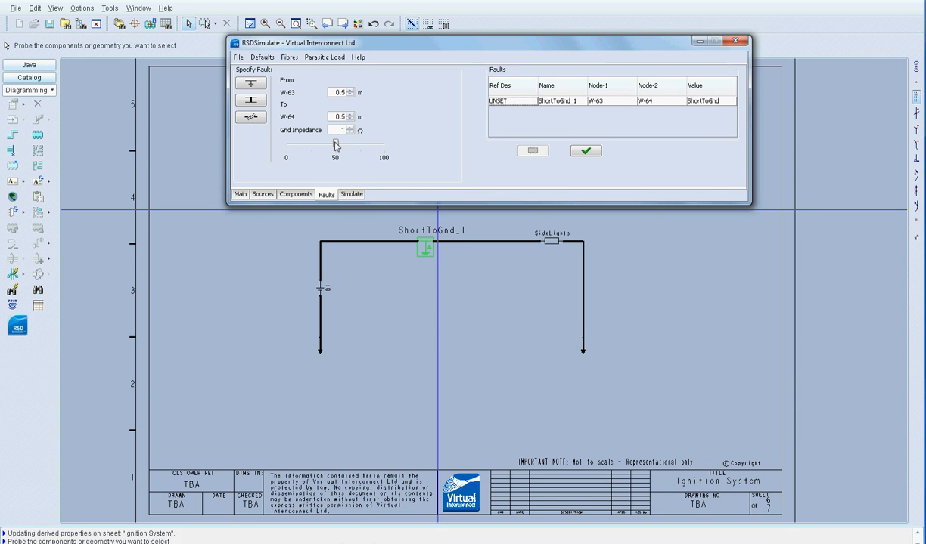
left_click_drag(335, 146, 317, 147)
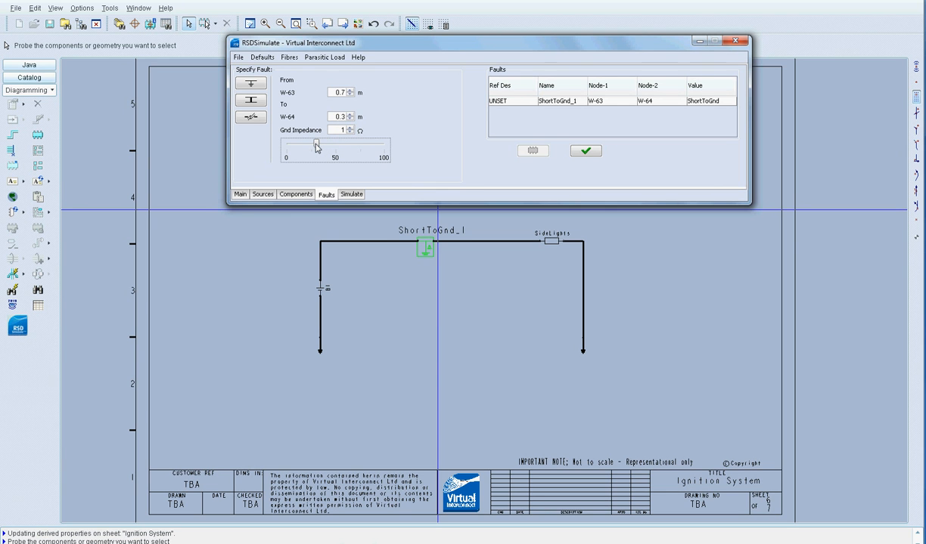
left_click_drag(317, 146, 311, 148)
left_click(584, 155)
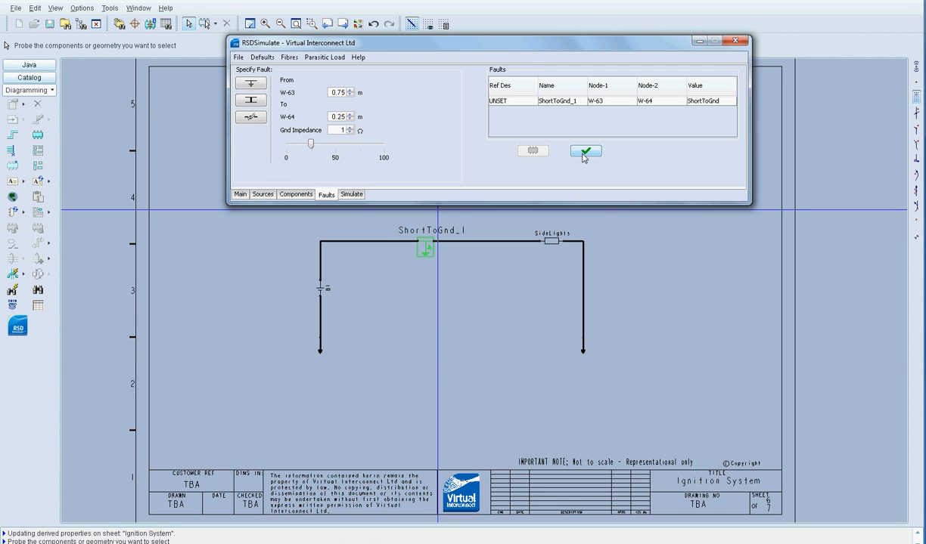
Step: Run the simulation with the ground fault and show its Simulation Output report, keeping the simulator window clear of the circuit
left_click(346, 194)
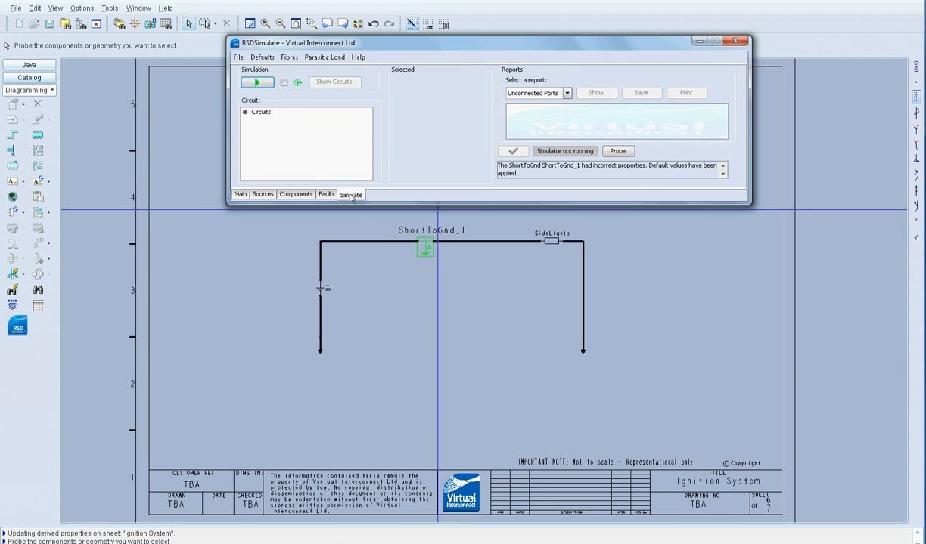
left_click(258, 83)
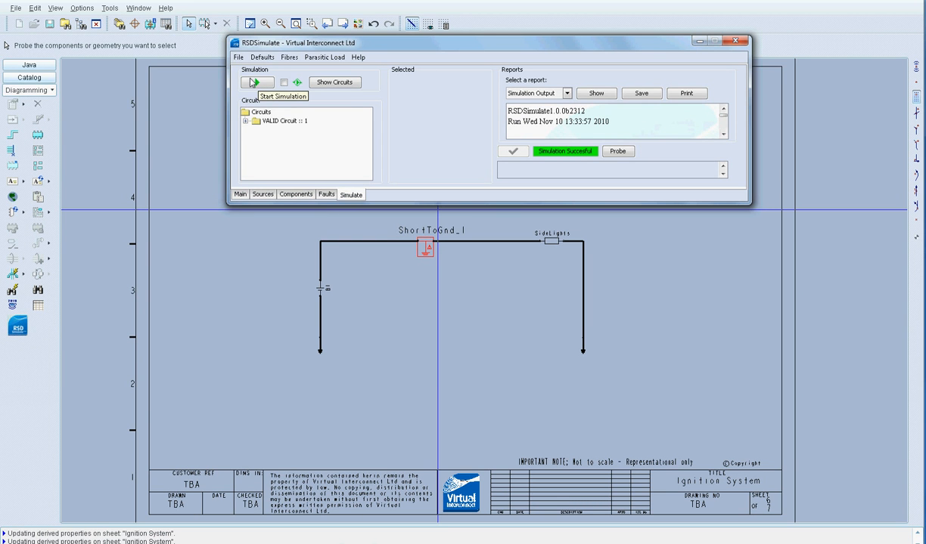
left_click(595, 93)
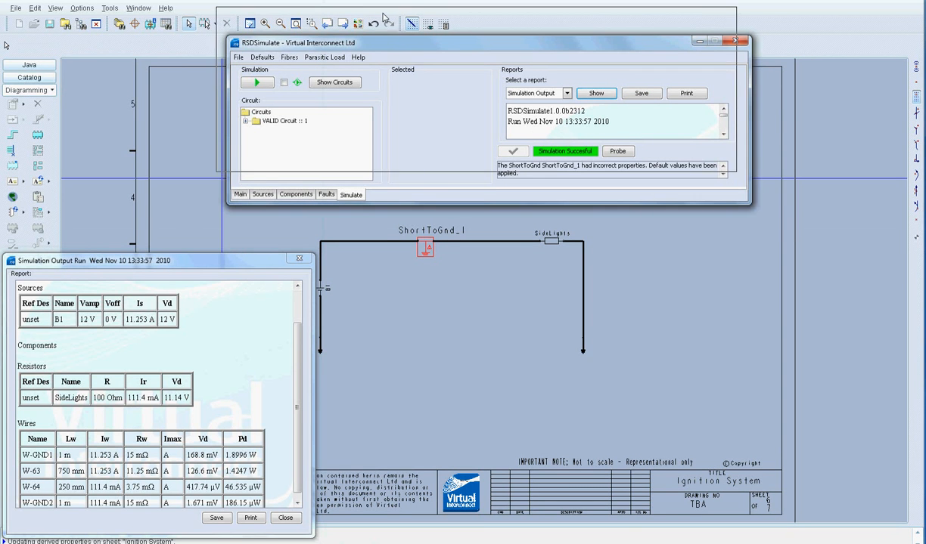
left_click_drag(396, 48, 383, 16)
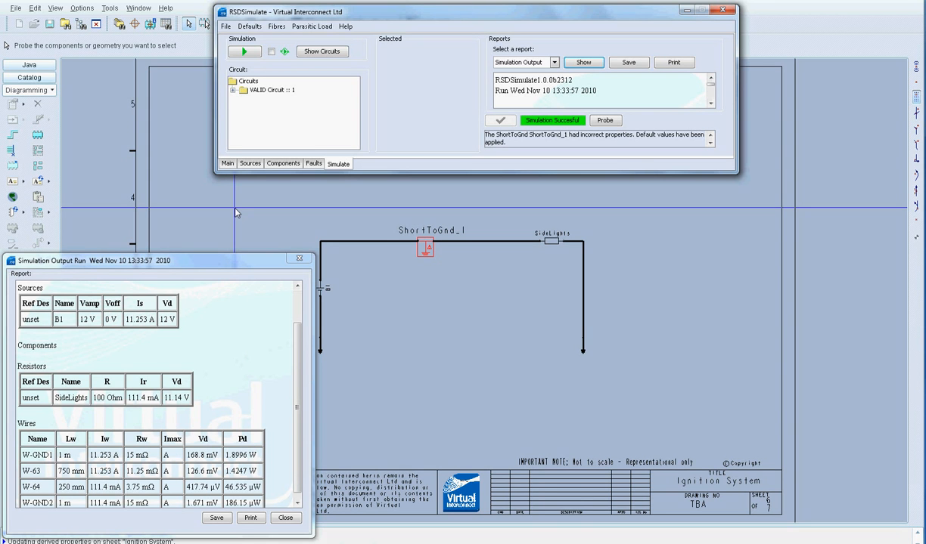
Step: Delete the ShortToGnd fault block from the circuit and select the wire between the battery and SideLights
left_click(427, 254)
key("Delete")
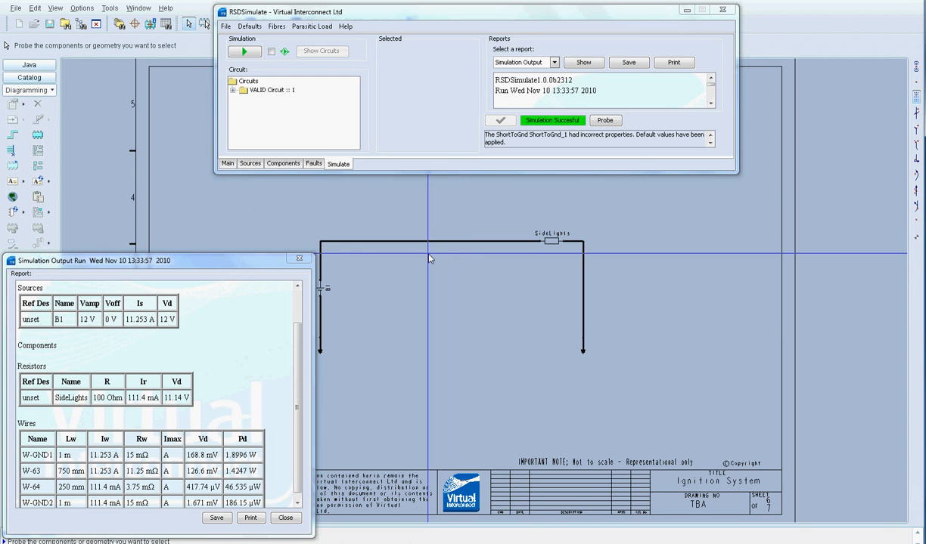
left_click(413, 242)
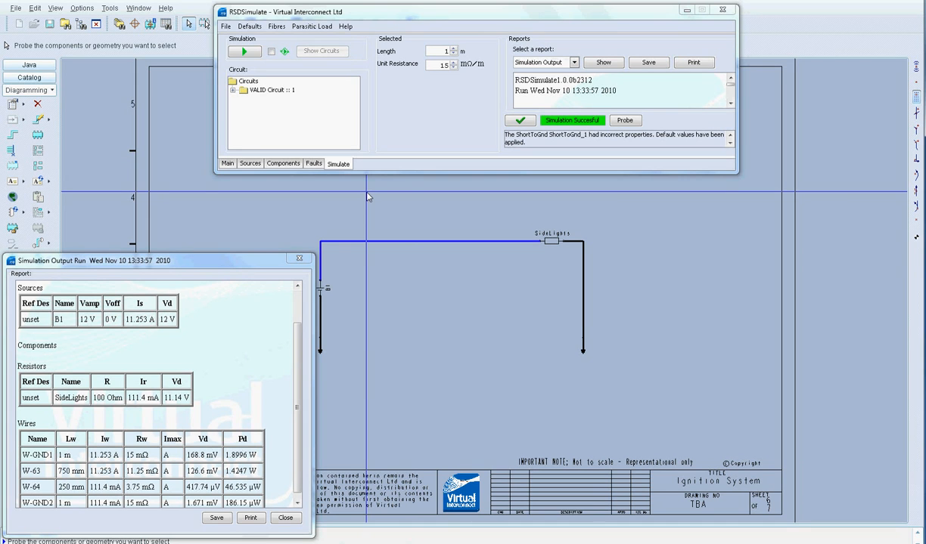
Step: Simulate the fault-free circuit and position its Simulation Output report beside the earlier one for comparison
left_click(244, 51)
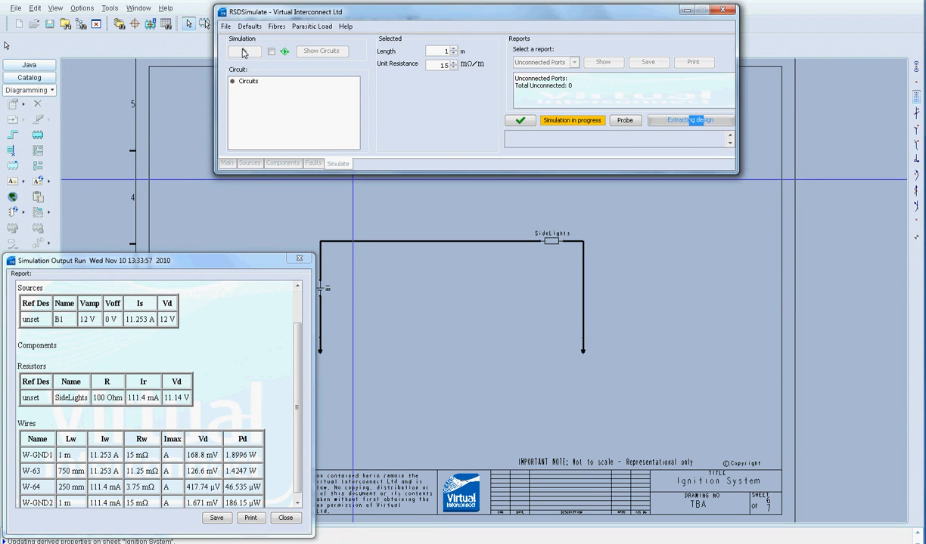
left_click(601, 62)
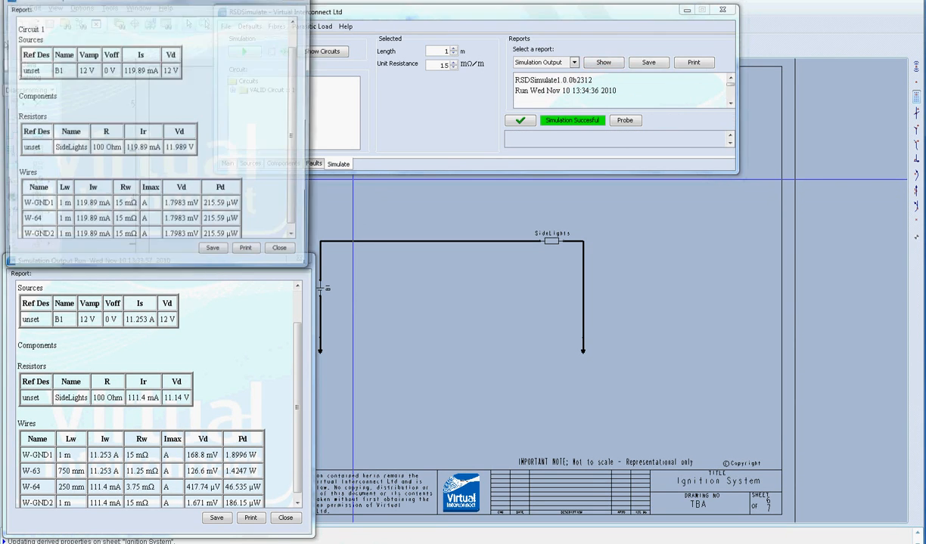
left_click_drag(217, 1, 799, 264)
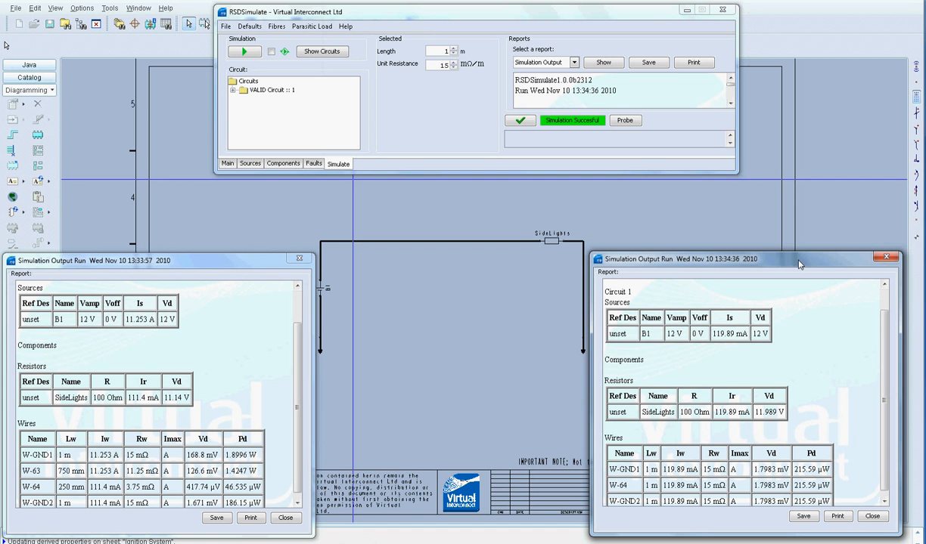
Step: Add a new ShortToGnd fault block to the wire between the battery and SideLights, and end placement
left_click(314, 164)
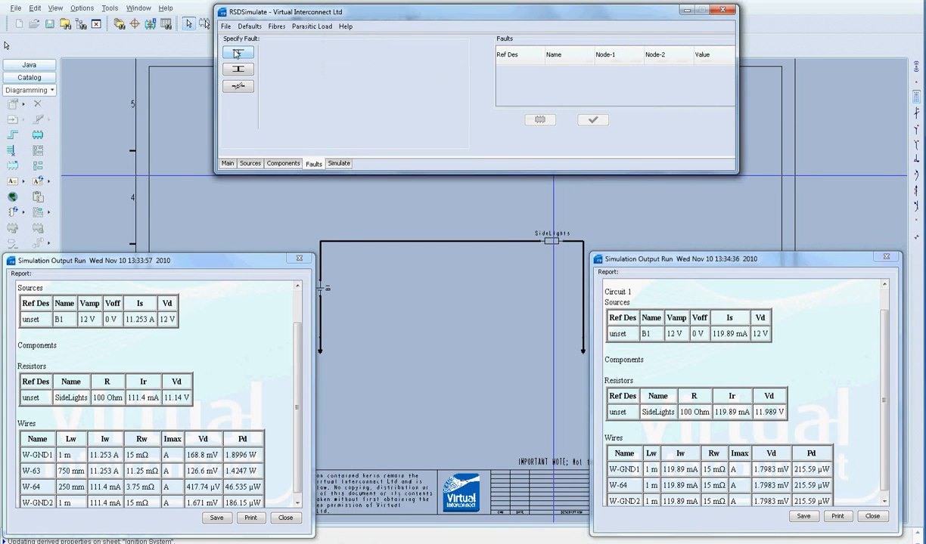
left_click(539, 120)
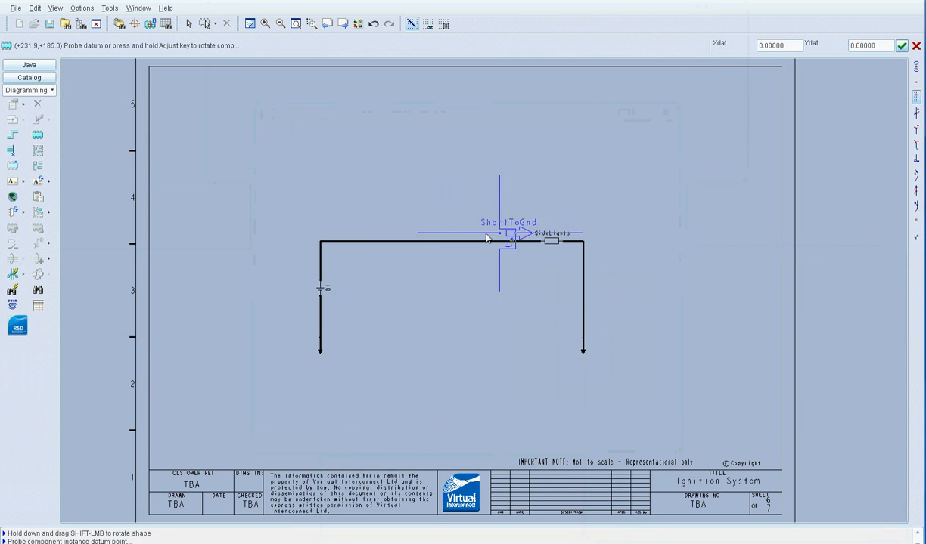
left_click(417, 242)
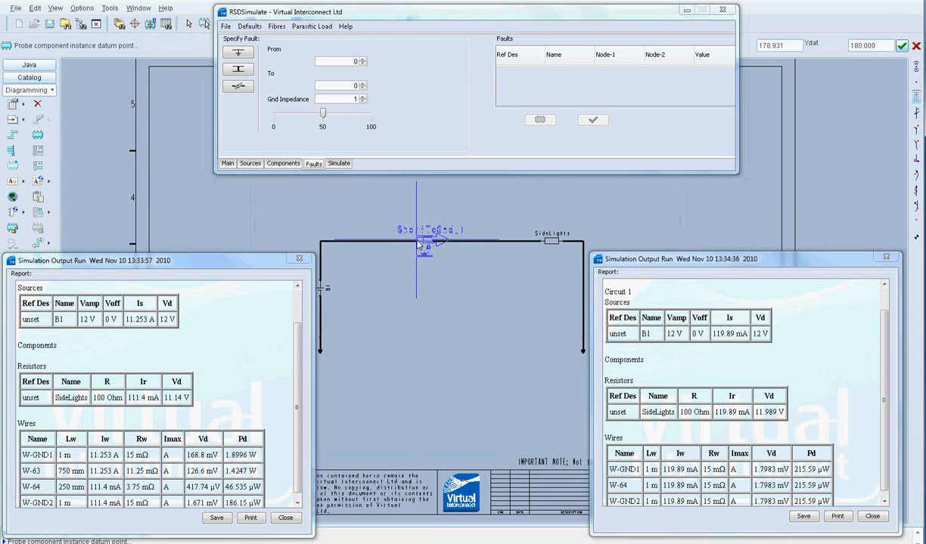
right_click(418, 246)
left_click(442, 376)
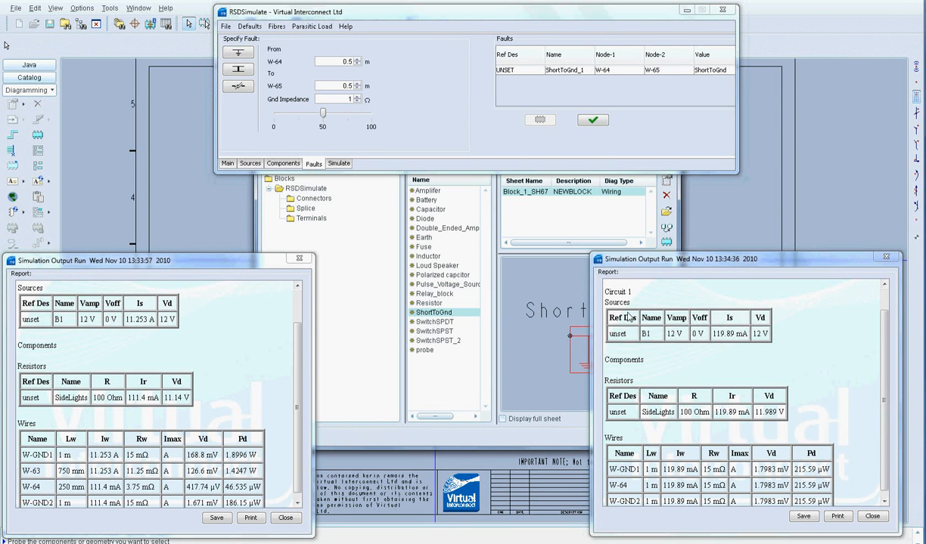
Step: Collapse and re-expand the RSDSimulate window to restore its full width
left_click(226, 26)
left_click(229, 38)
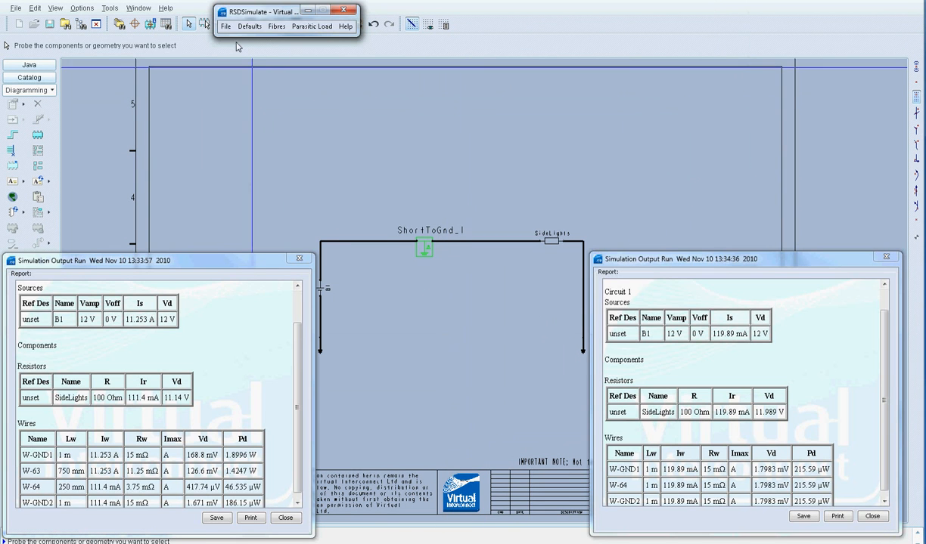
left_click(225, 26)
left_click(234, 38)
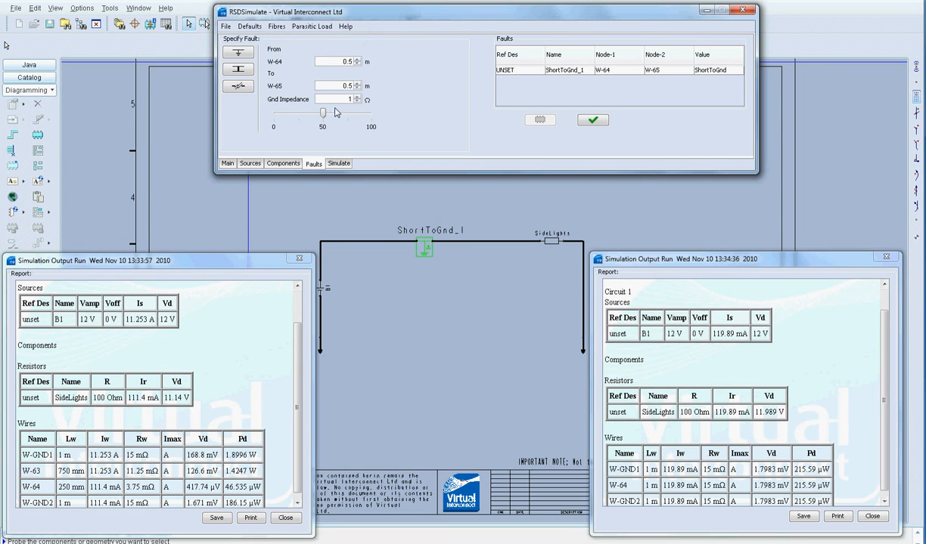
Step: Set the ShortToGnd fault's ground impedance to 0 Ω and apply it
double_click(336, 99)
type("0")
left_click(592, 121)
Step: Simulate the zero-impedance fault, show its output report and bring the first fault report forward for comparison
left_click(334, 163)
left_click(244, 53)
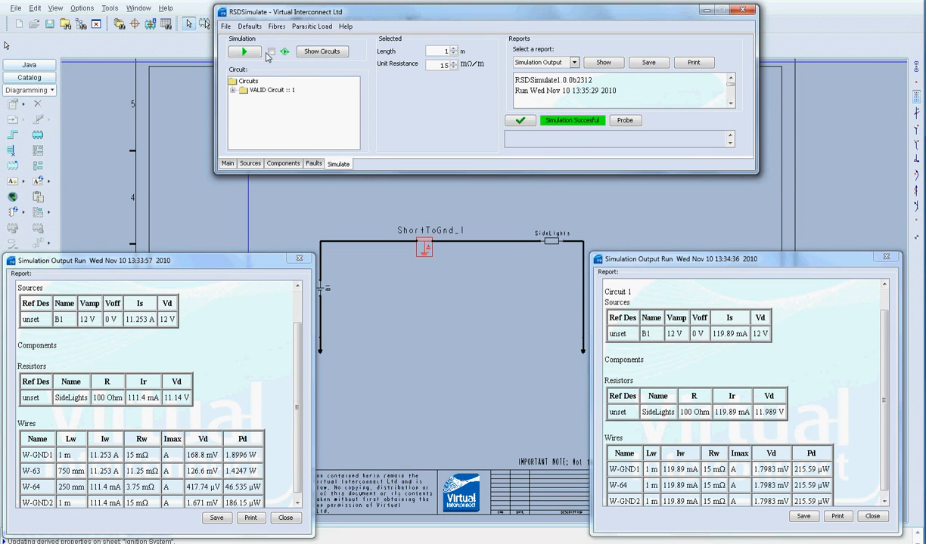
left_click(598, 62)
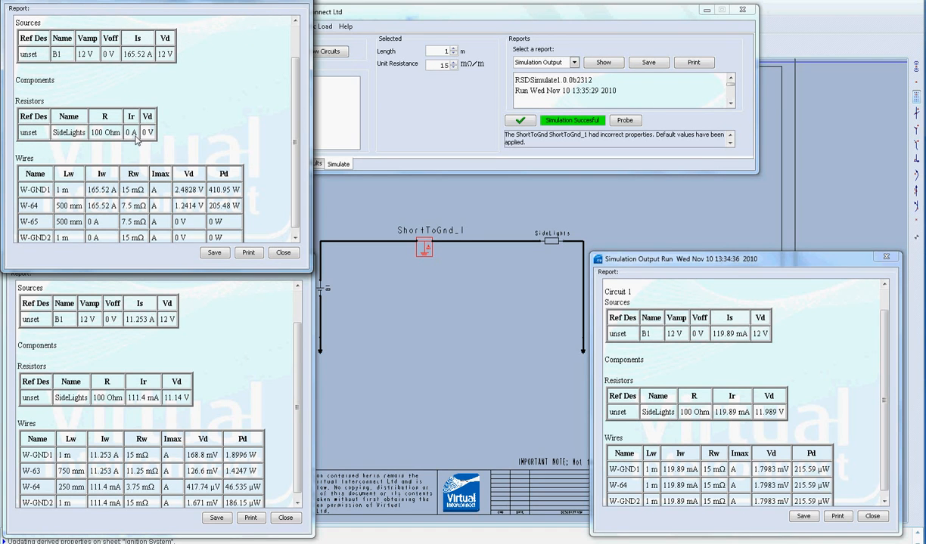
left_click(222, 318)
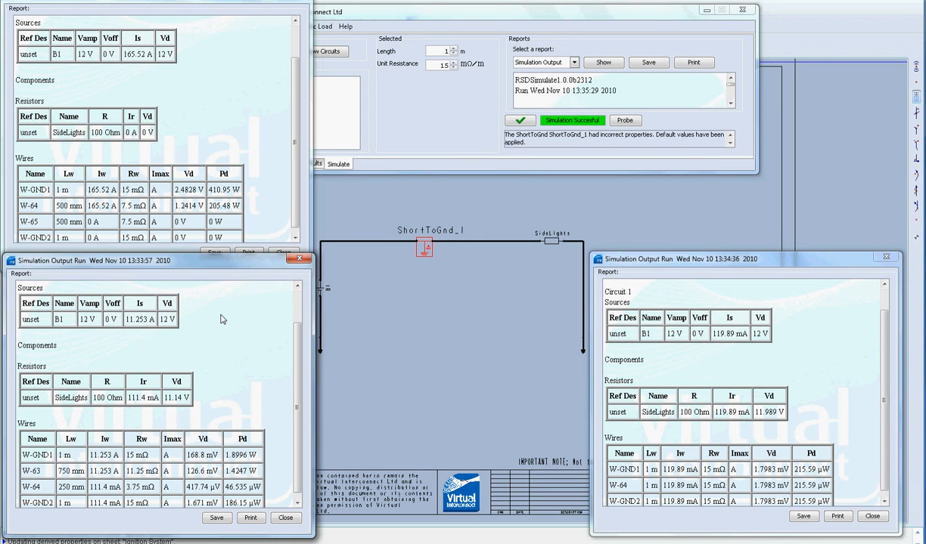